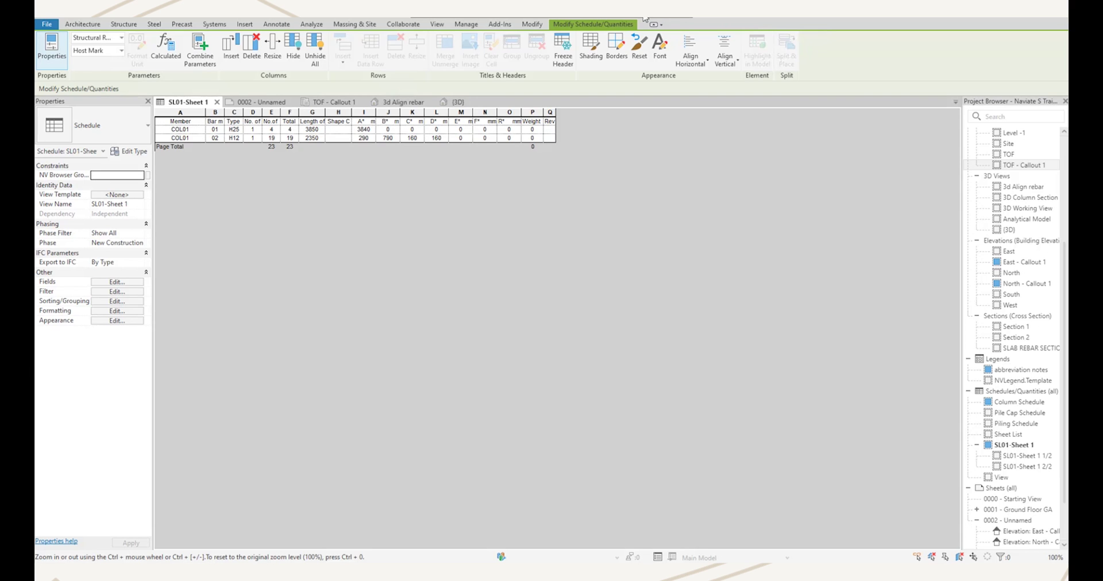
Step: Add the Bending Detail field to the SL01-Sheet 1 schedule's scheduled fields
click(117, 282)
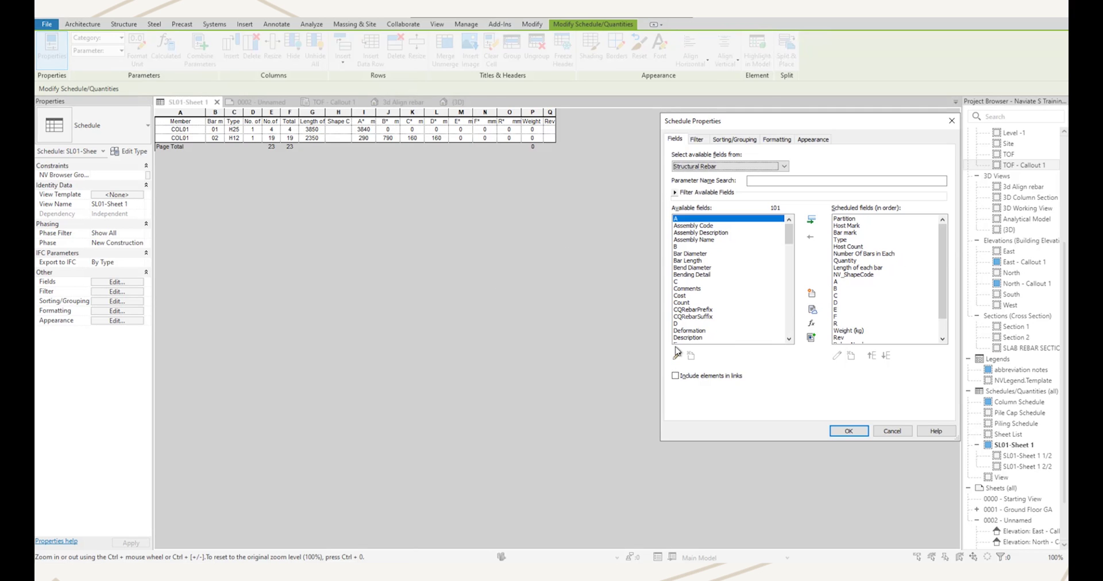
click(693, 274)
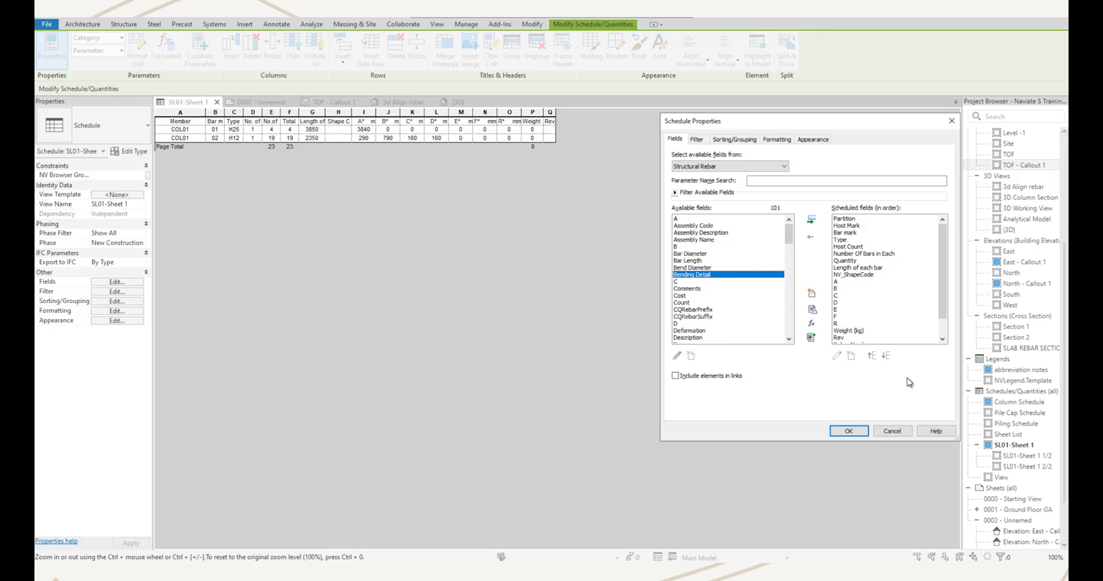
click(811, 219)
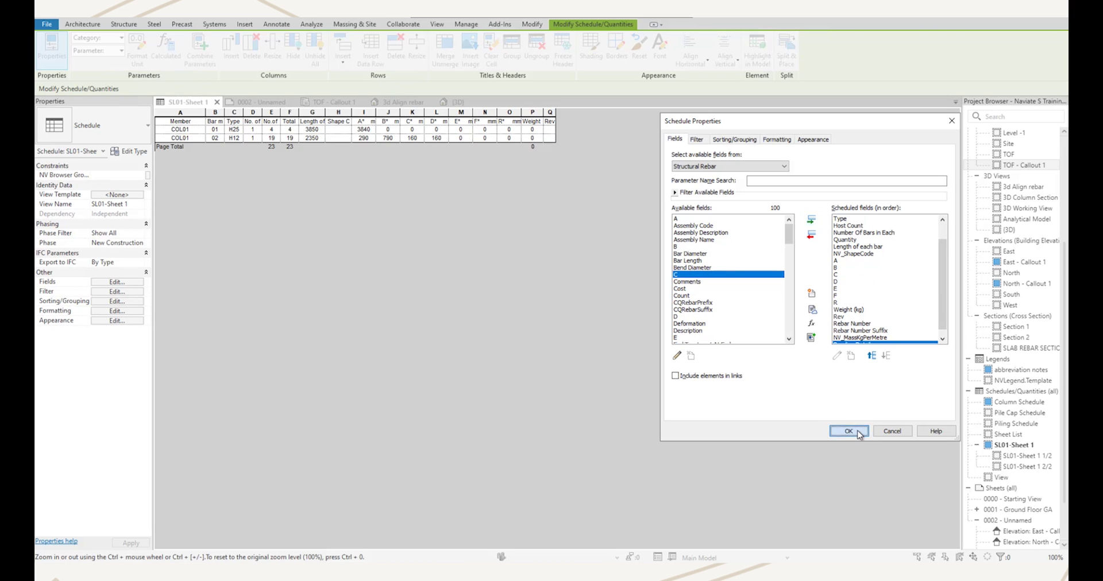
click(849, 431)
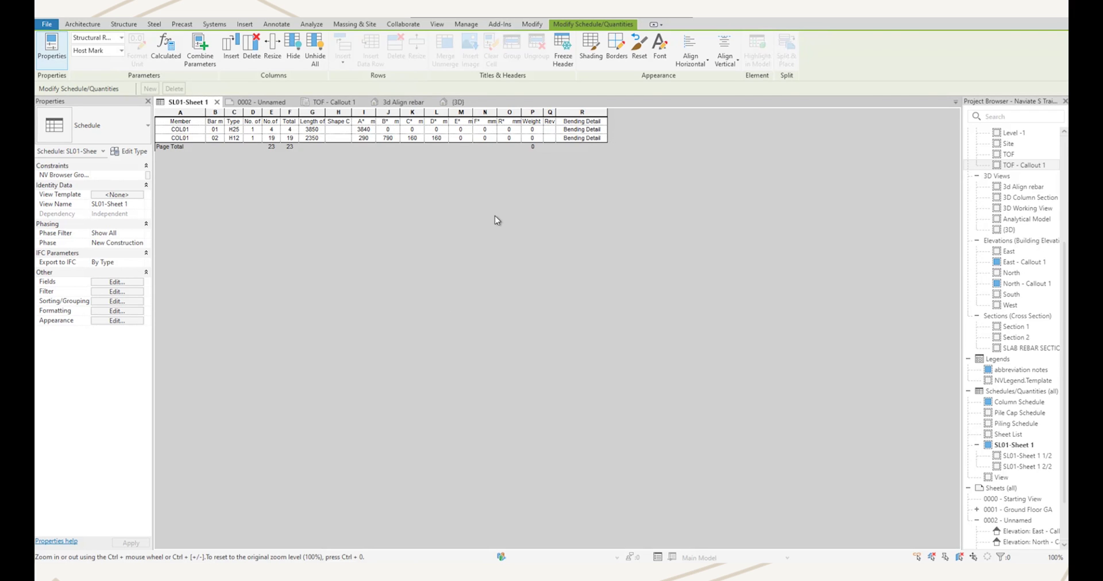
Step: Open sheet 0002 - Unnamed and zoom to the schedule placed on it
click(254, 105)
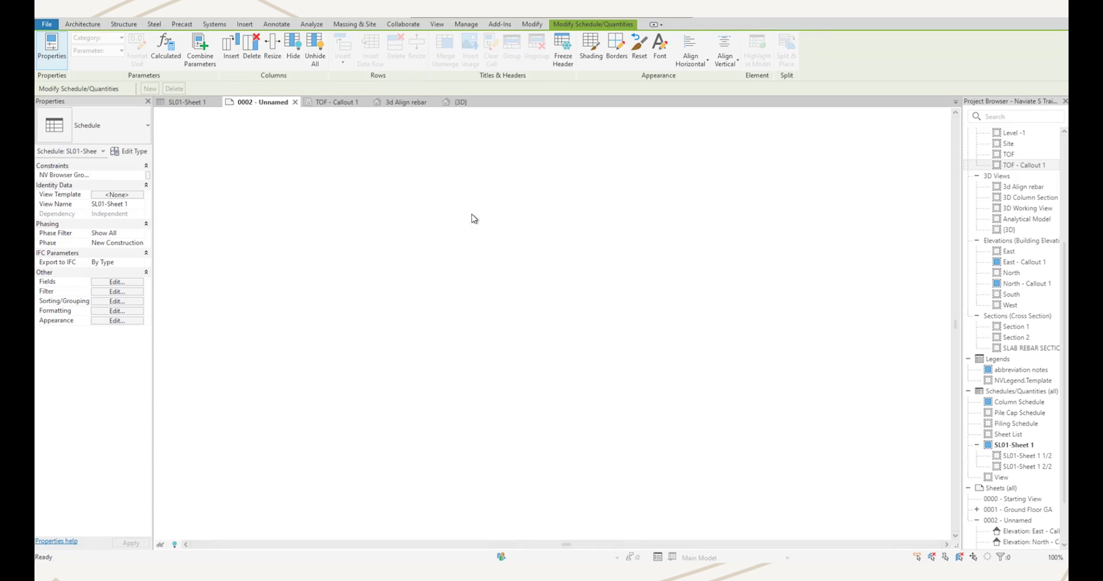
scroll(454, 239, up, 5)
middle_drag(592, 294, 610, 298)
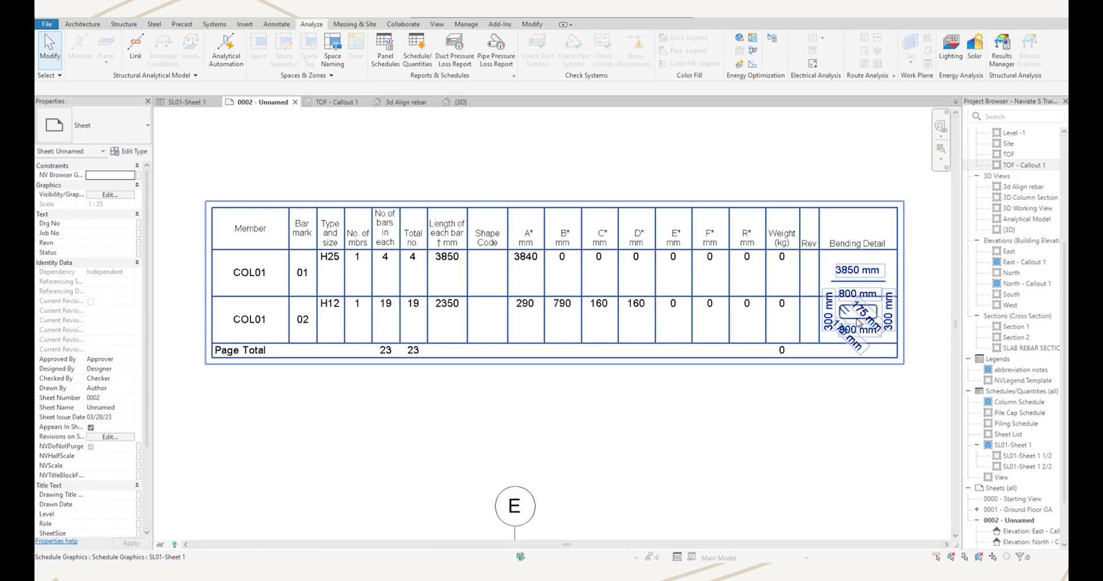
Step: Set the sheet schedule to resize Image Rows only, with a row height of 25.0
click(858, 320)
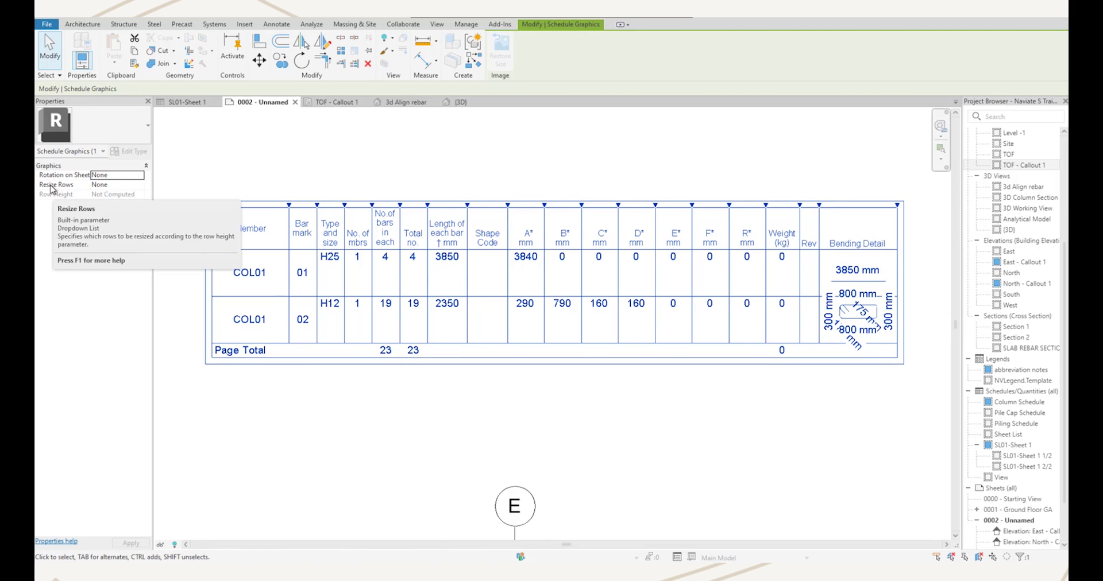
click(117, 184)
click(140, 184)
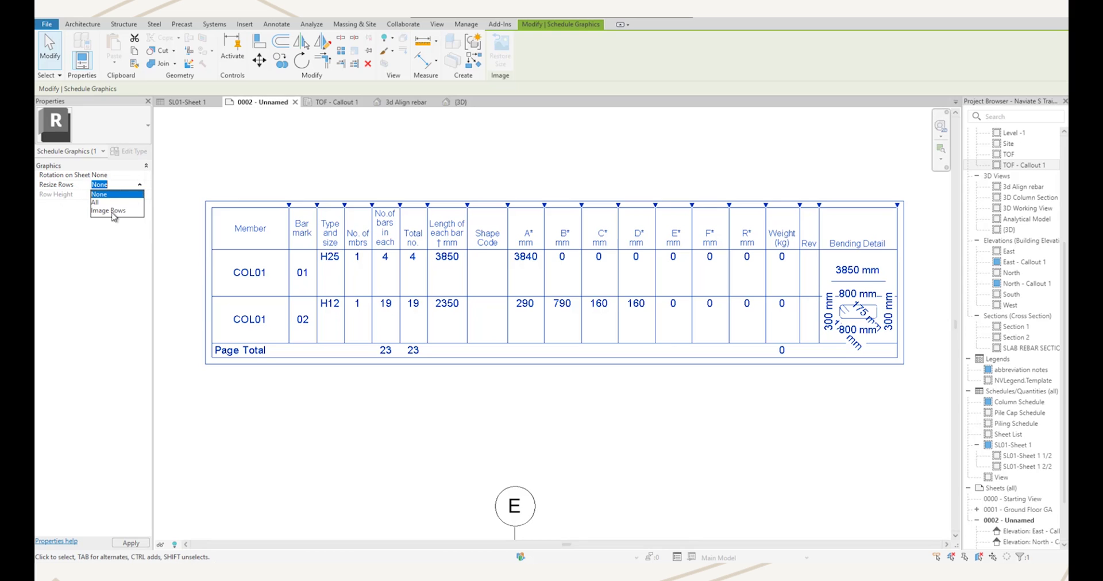
click(113, 212)
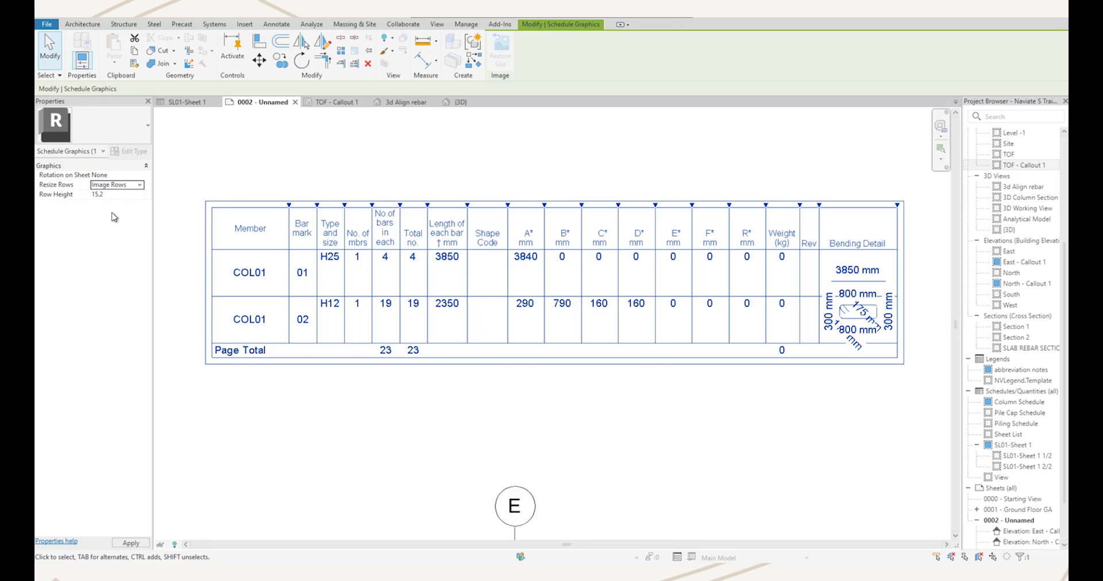
click(117, 196)
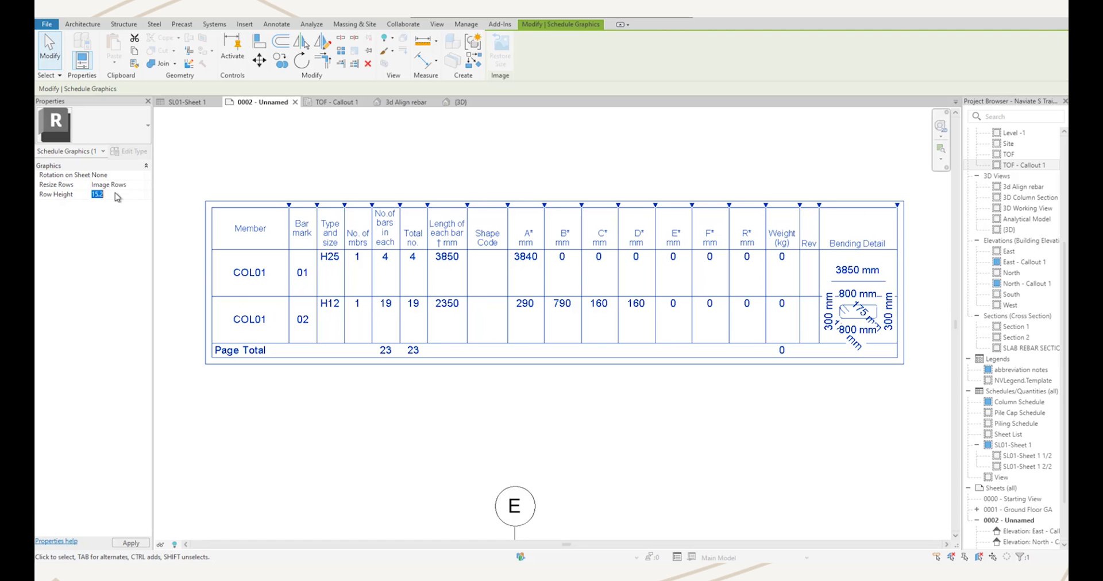
text(20.0)
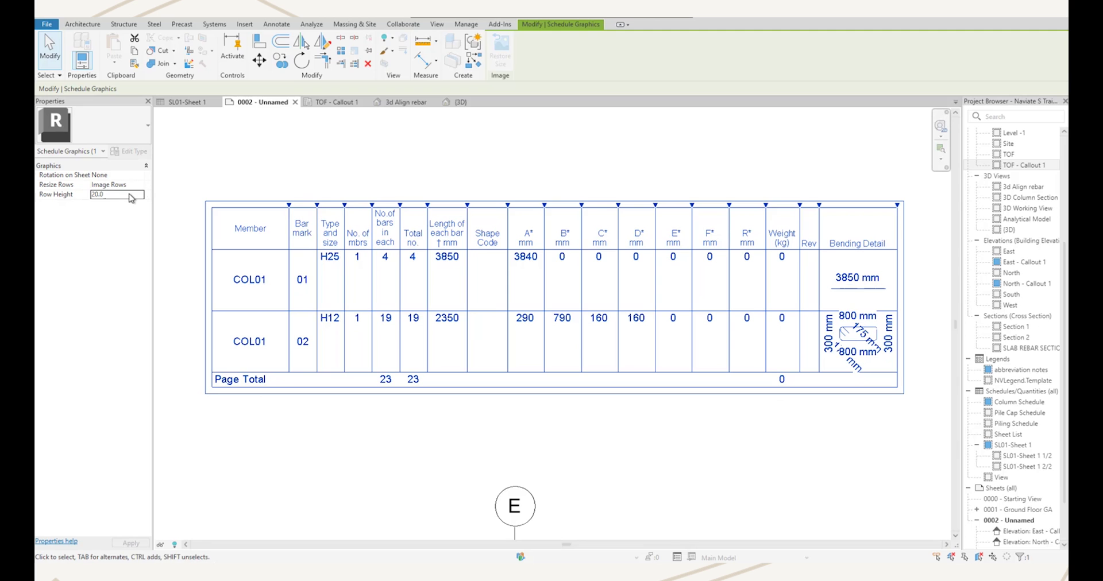
click(127, 195)
text(25.0)
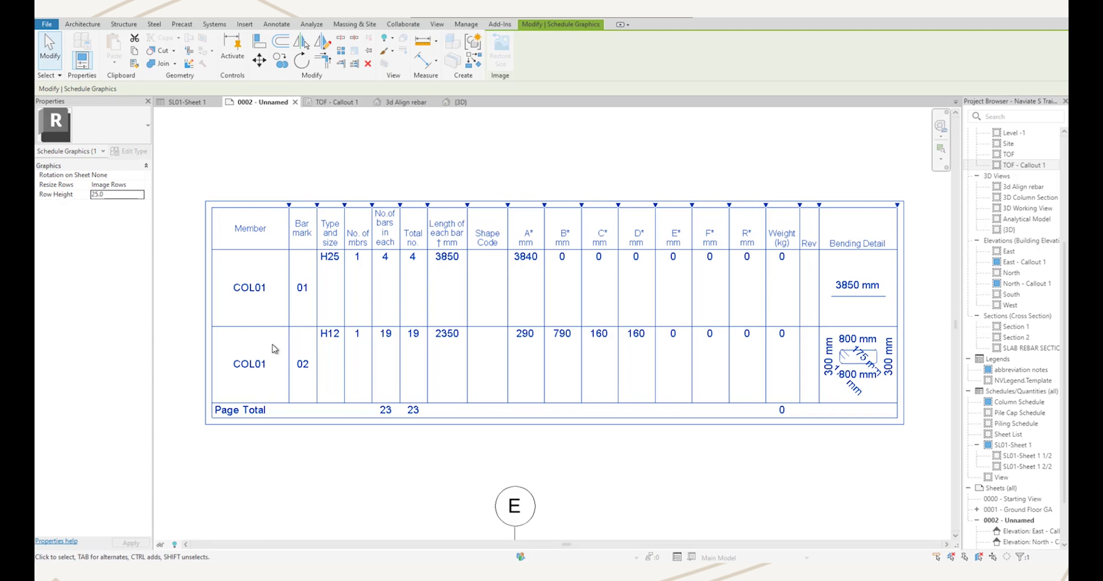
click(271, 167)
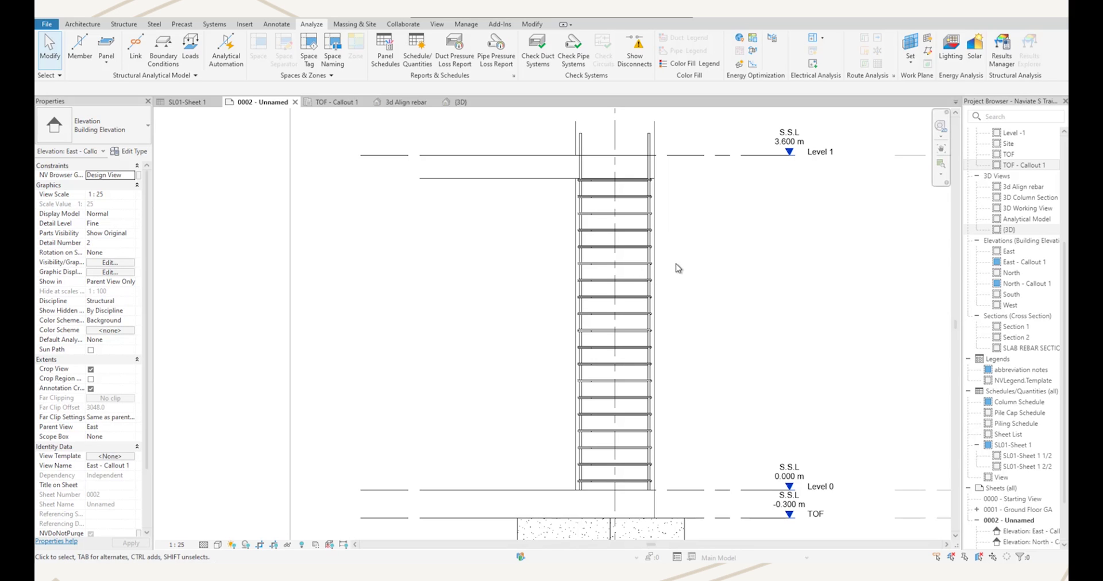
Step: Place a bending detail of the H12 column stirrup set beside the column
click(643, 268)
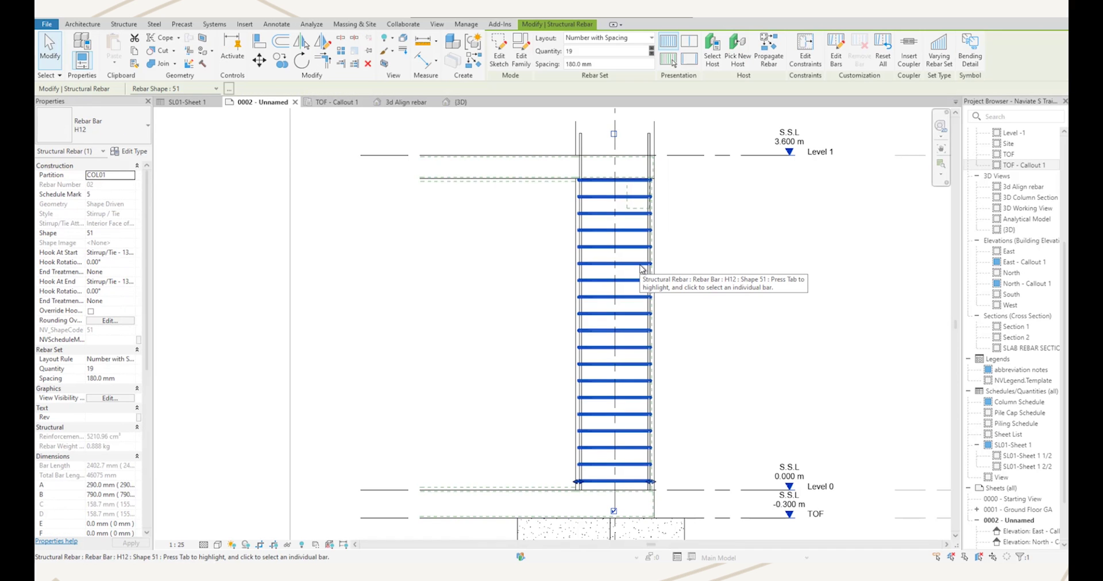
click(972, 56)
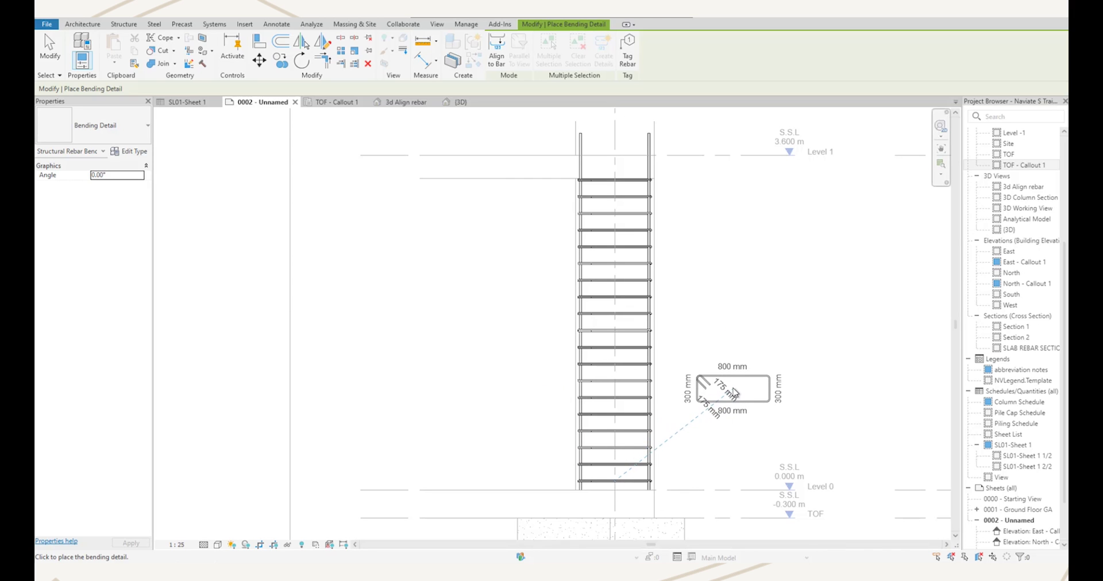
click(731, 385)
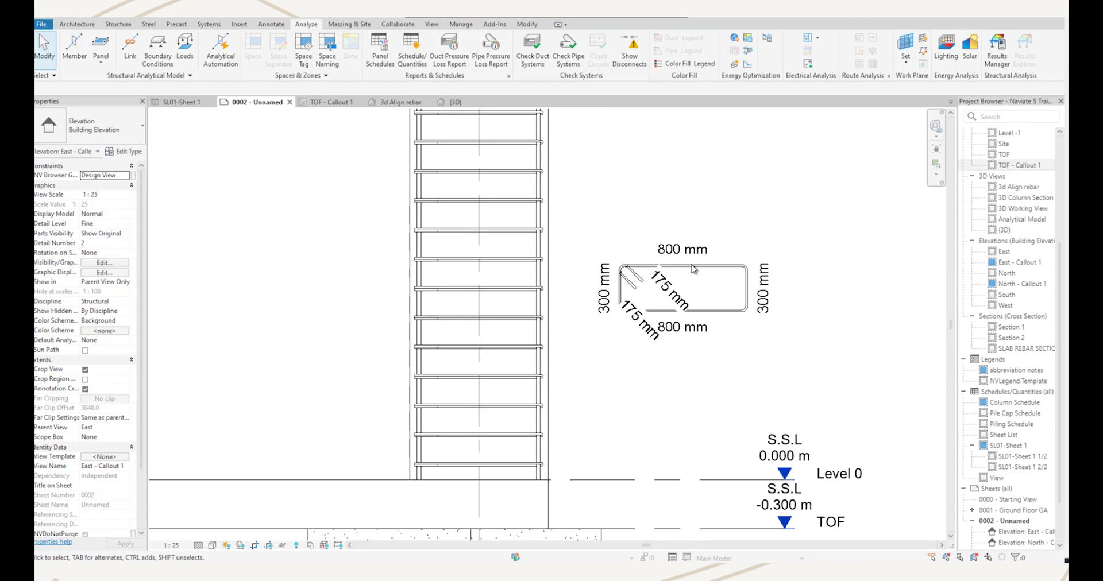
Step: Select the placed bending detail and inspect its Type Properties
click(692, 265)
click(123, 153)
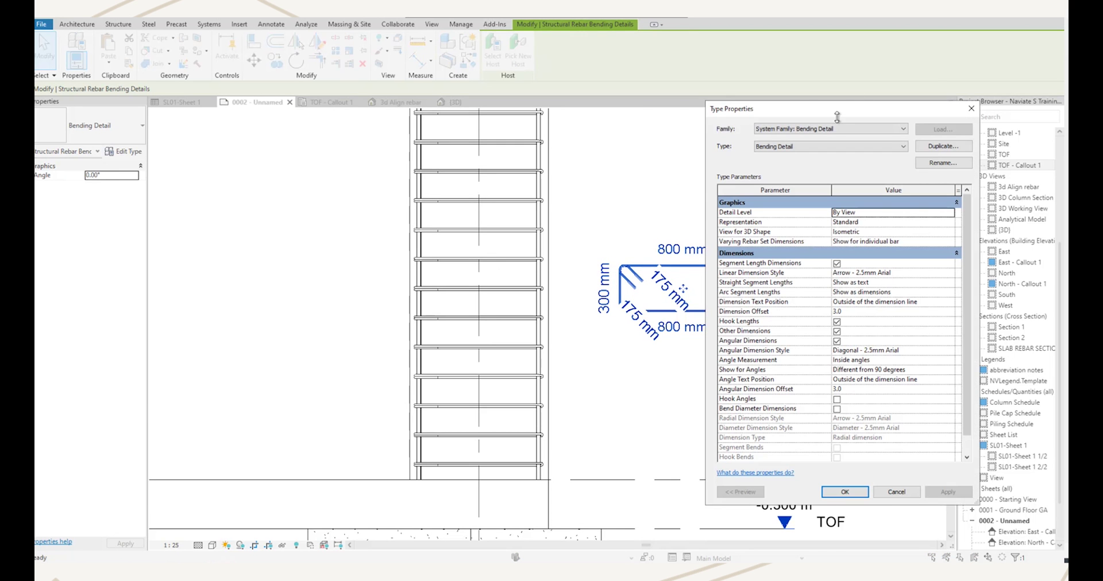
mouse_move(837, 110)
mouse_down()
mouse_move(336, 130)
mouse_move(336, 108)
mouse_up()
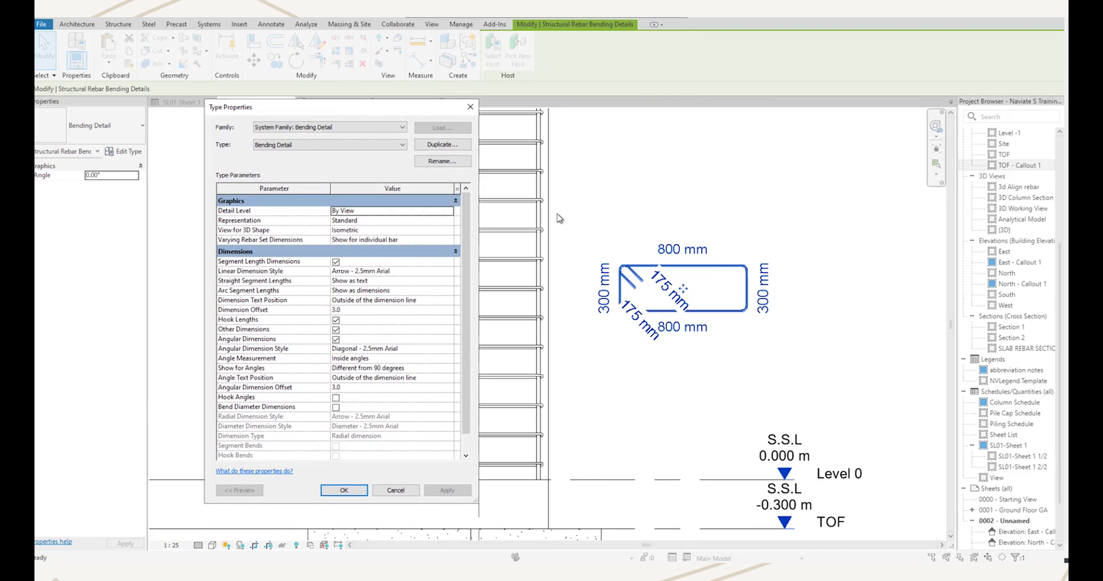
scroll(336, 293, down, 1)
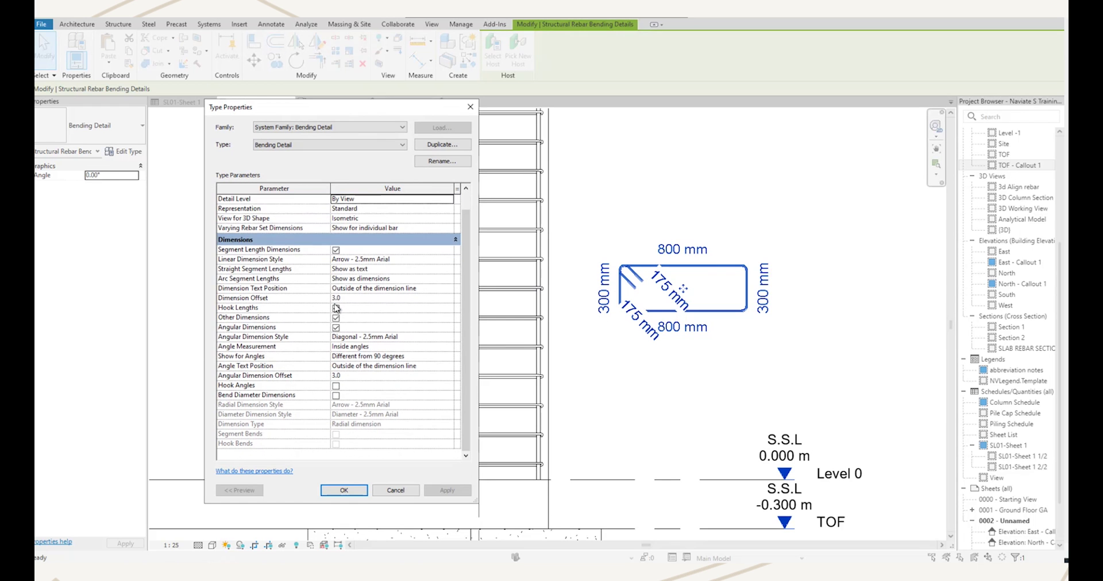
scroll(338, 317, up, 1)
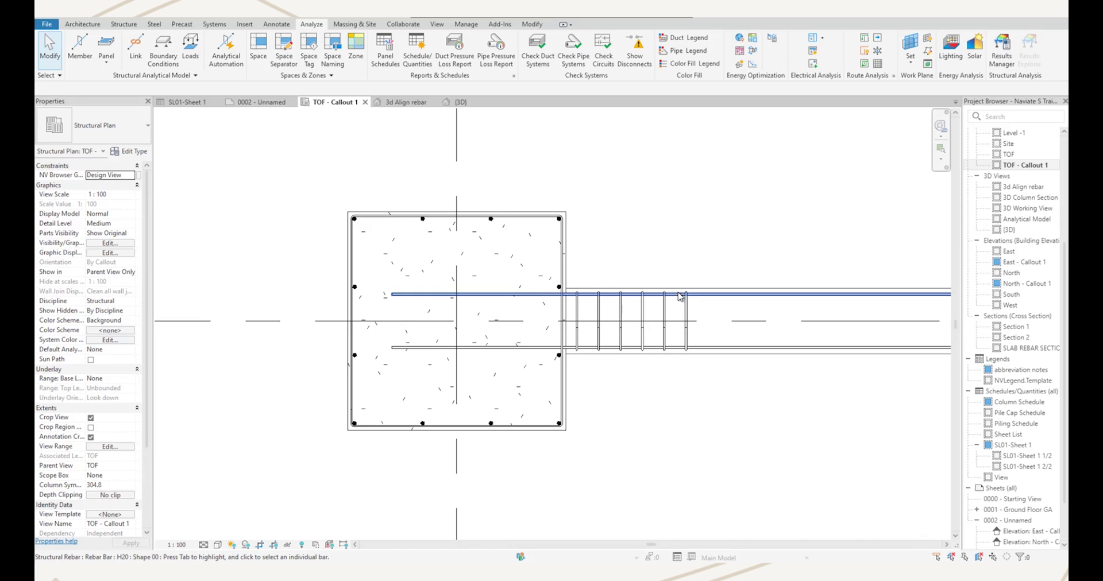
Step: Change the beam stirrup set's quantity to 40
click(686, 310)
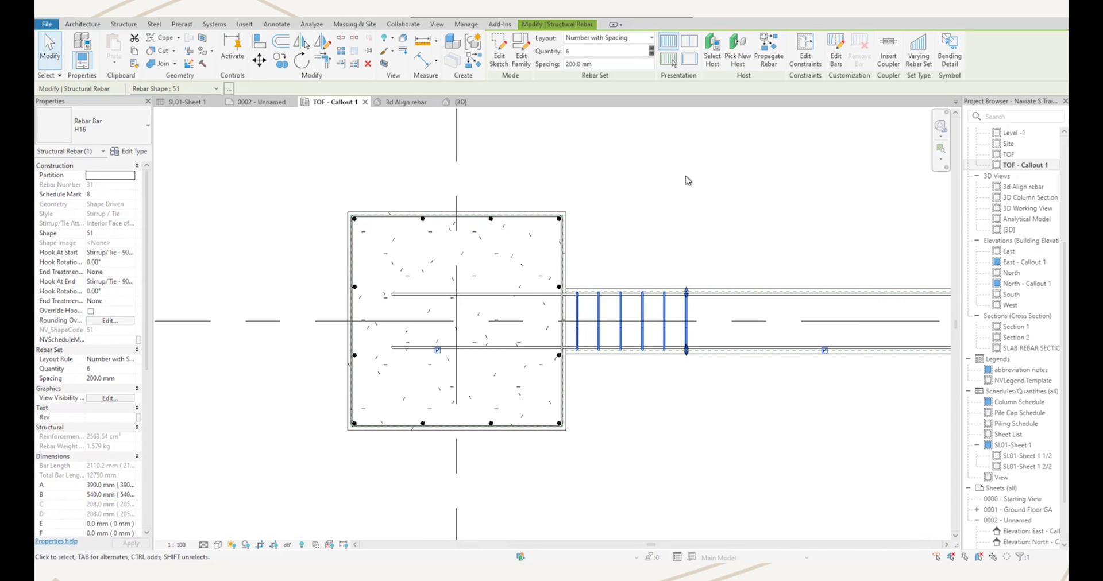
click(598, 50)
text(4)
text(0)
click(665, 174)
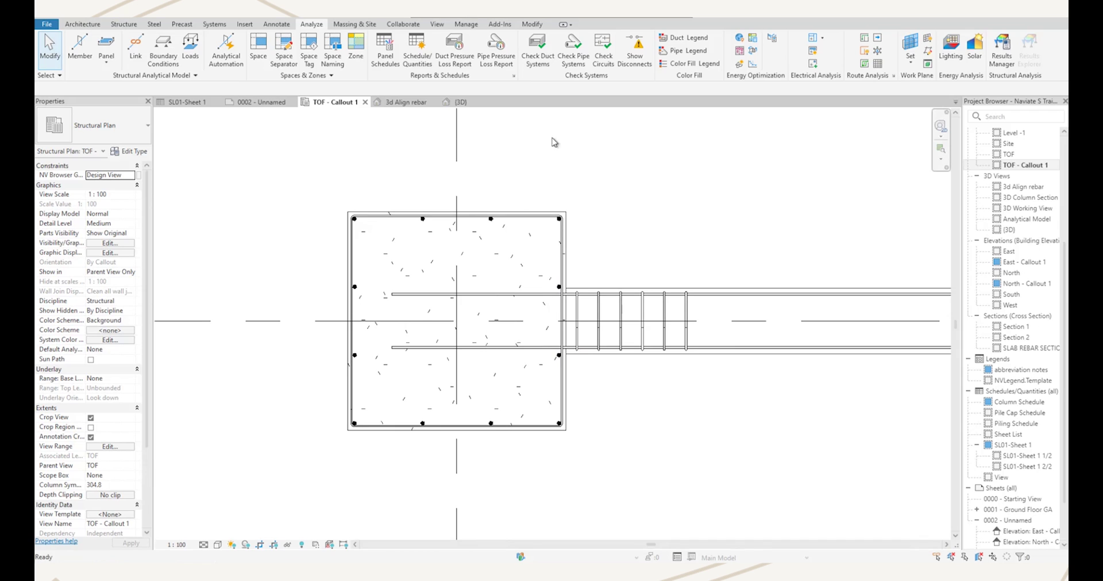
Step: Flip the beam stirrup set to the column face and raise its quantity to 70
click(690, 312)
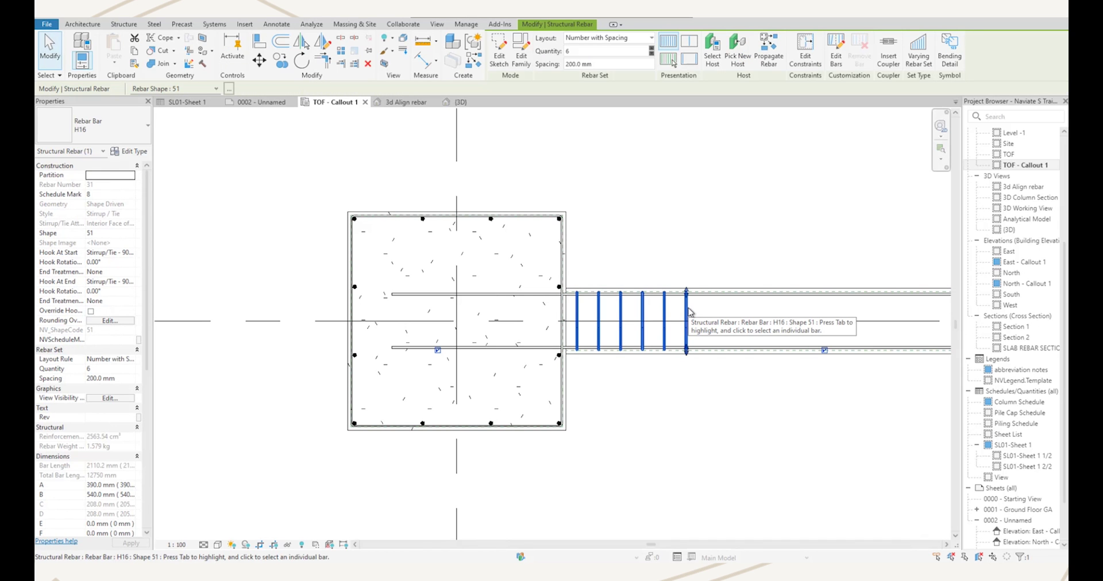
right_click(689, 312)
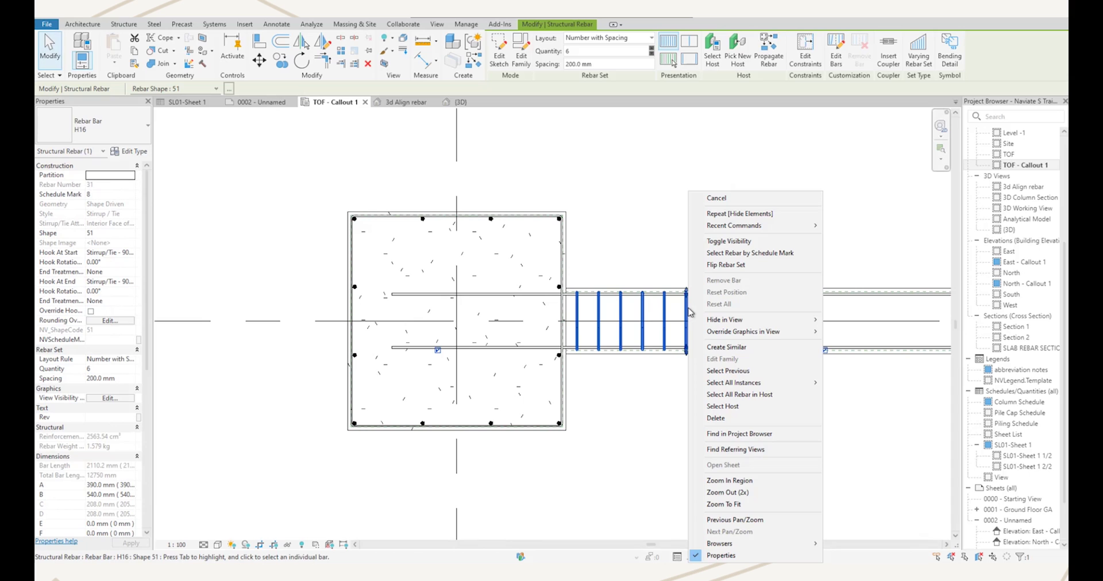
click(729, 266)
click(600, 52)
text(70)
key(Return)
click(783, 184)
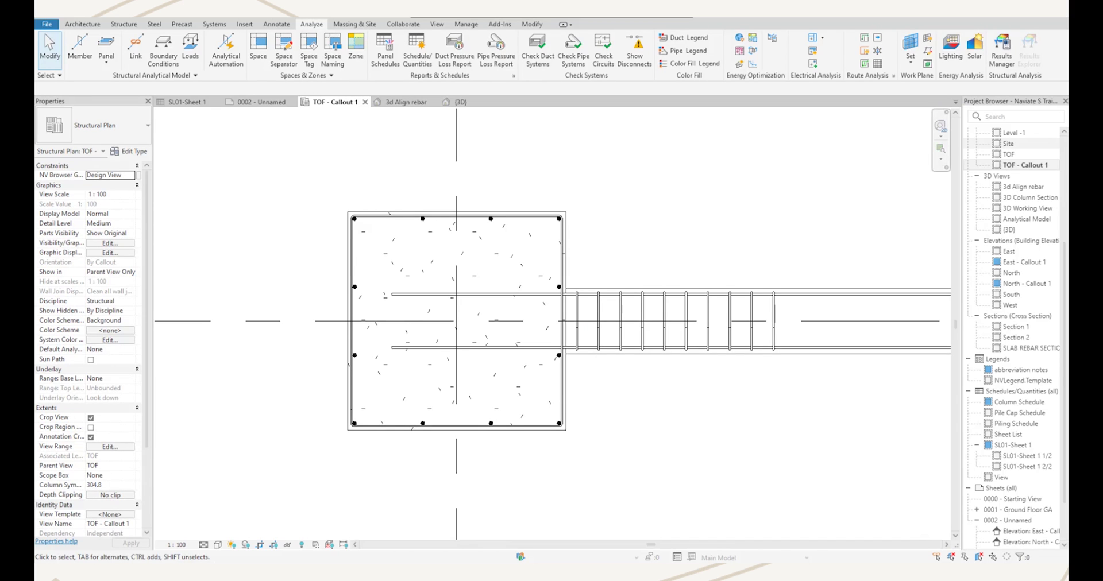
Step: In 3d Align rebar, set the curved beam bars to Vertical, then back to Aligned to Path
double_click(1024, 186)
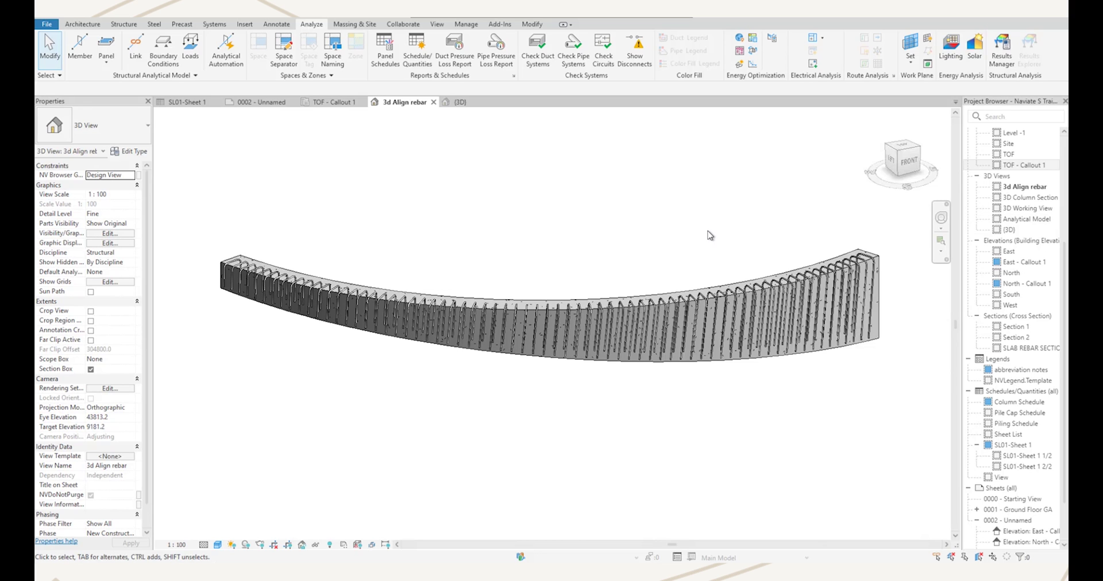
click(724, 320)
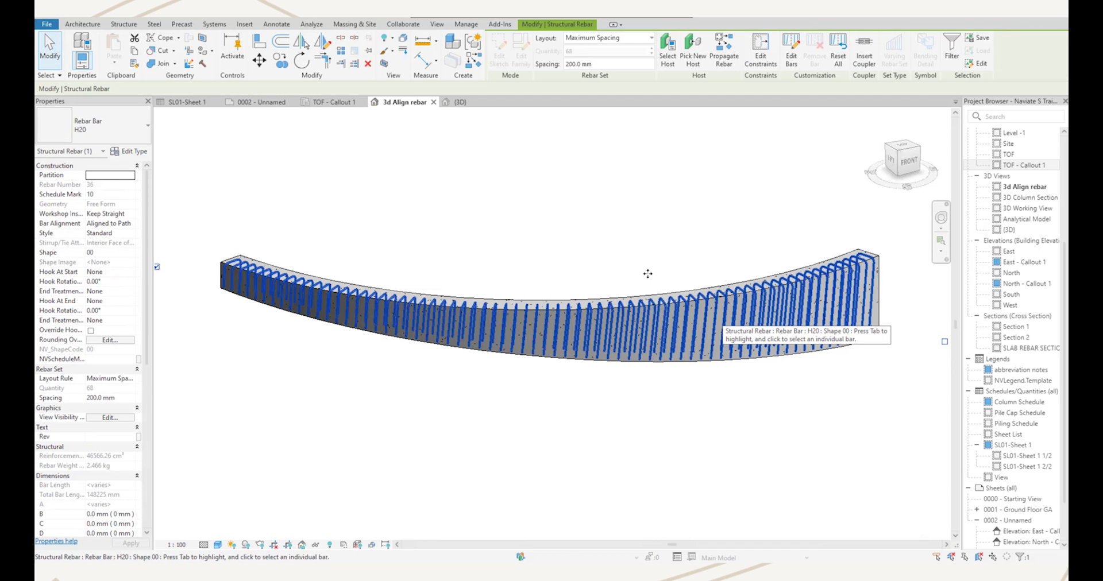
click(133, 225)
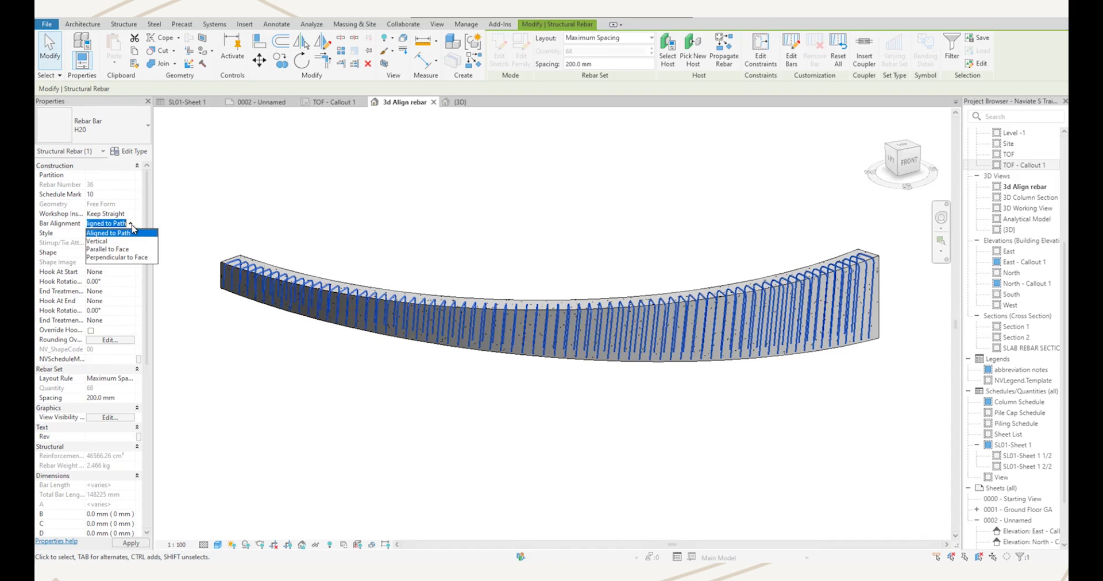
click(100, 241)
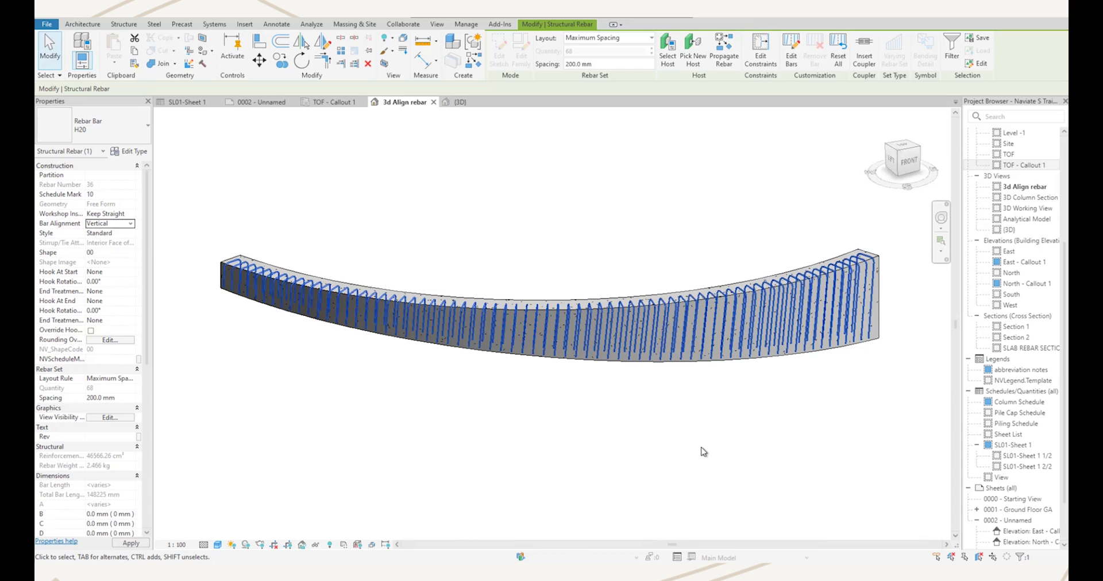
click(132, 224)
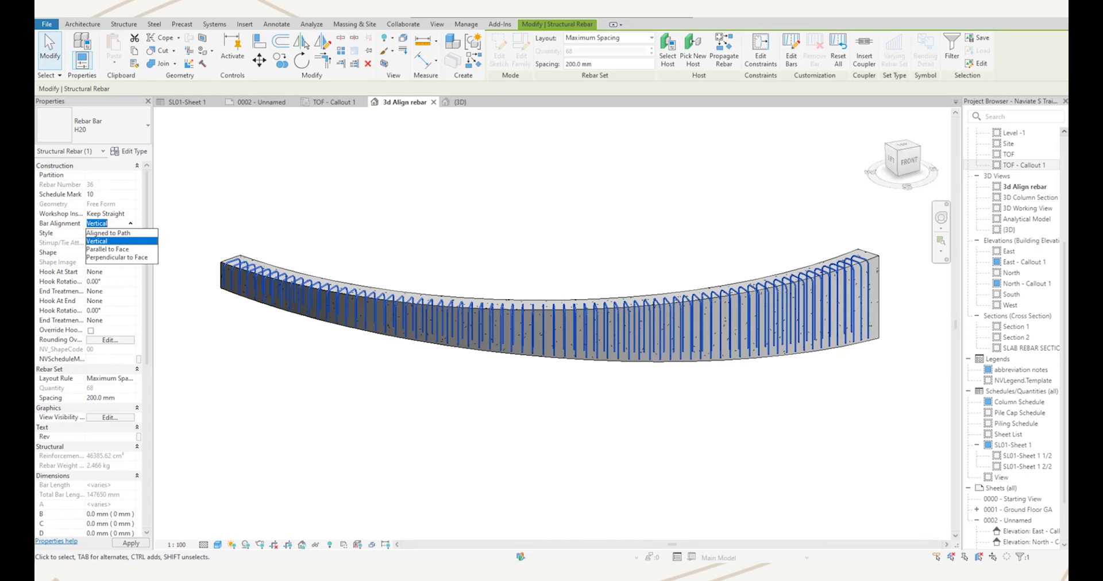
key(Up)
key(Return)
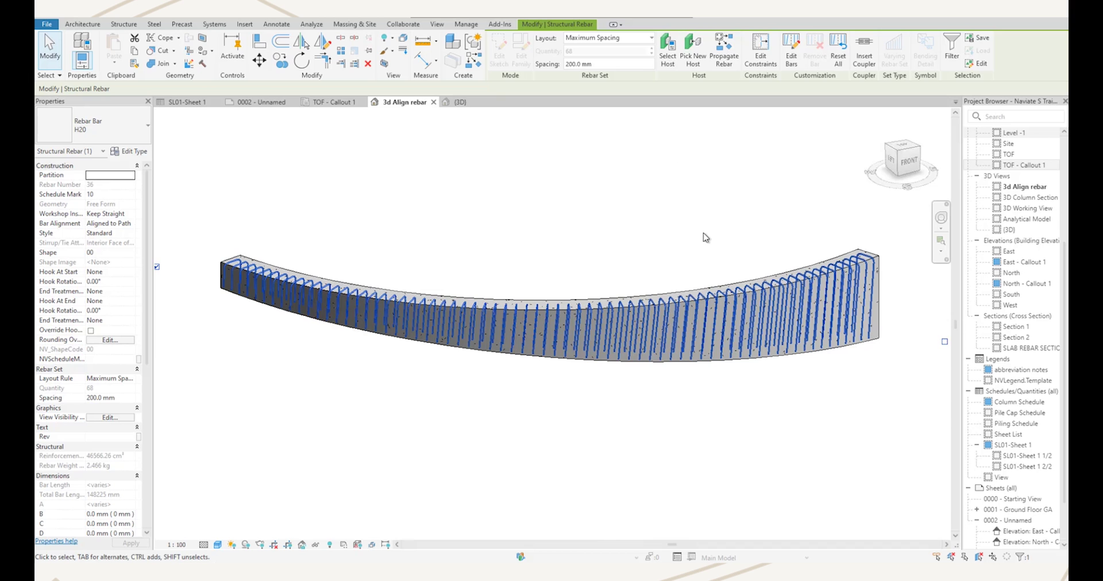
Step: Toggle the curved beam's bar set to vertical via Edit Constraints, then open the {3D} view
click(761, 53)
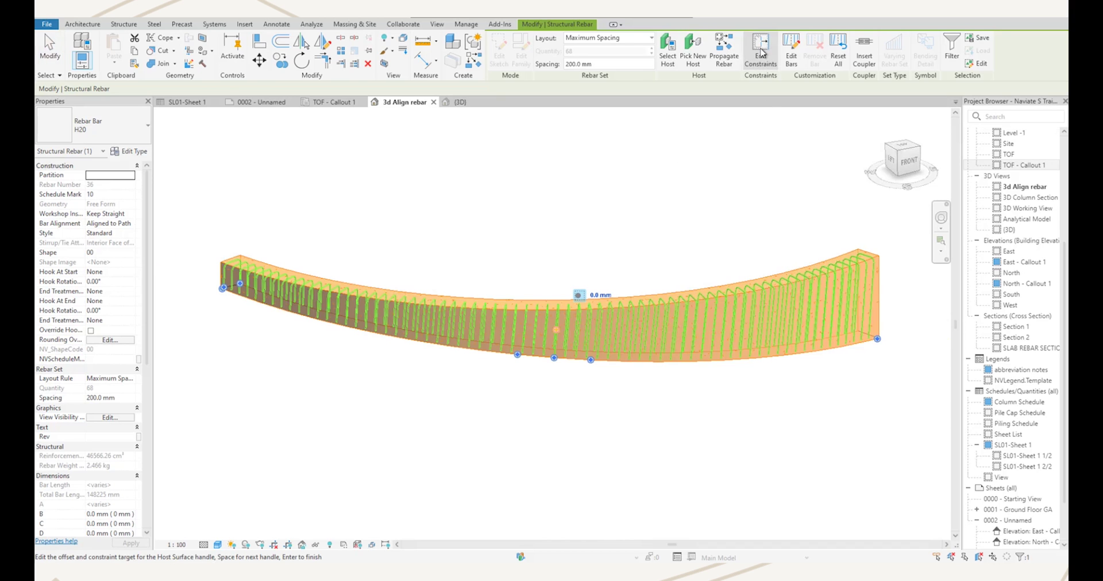
click(554, 359)
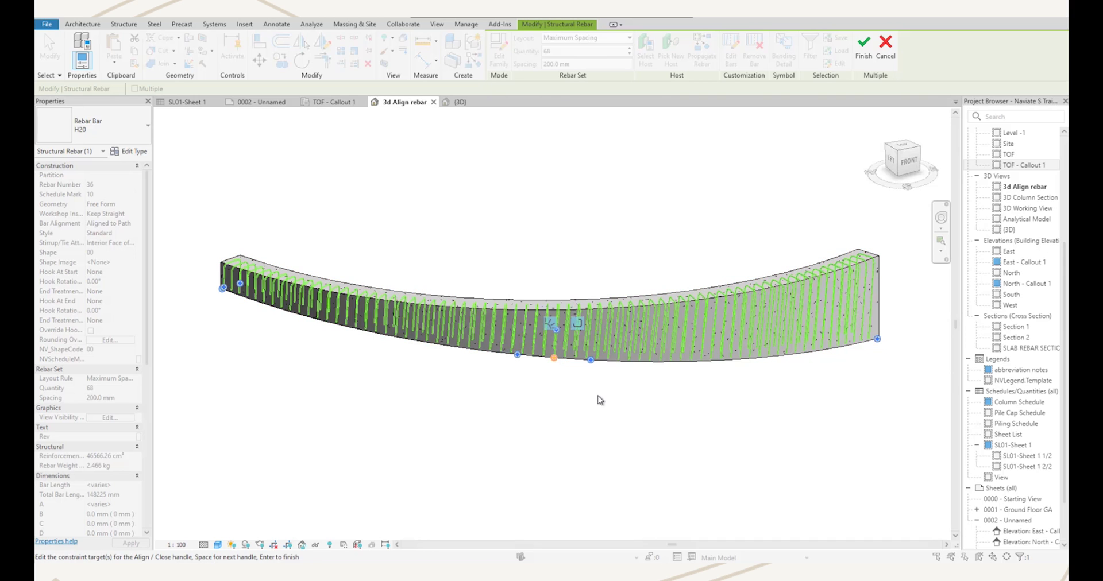
click(551, 325)
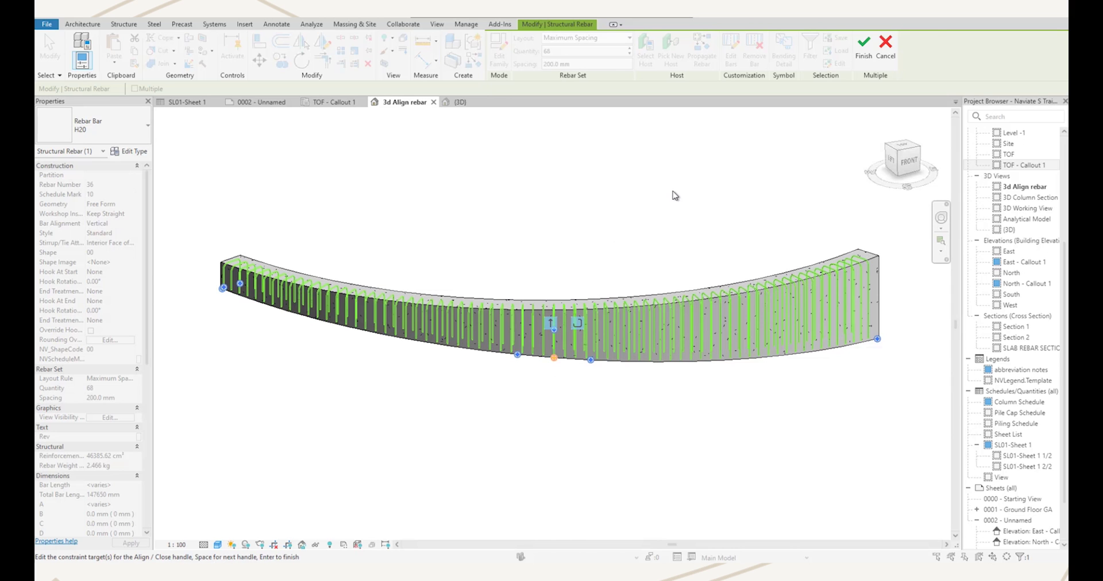
click(864, 46)
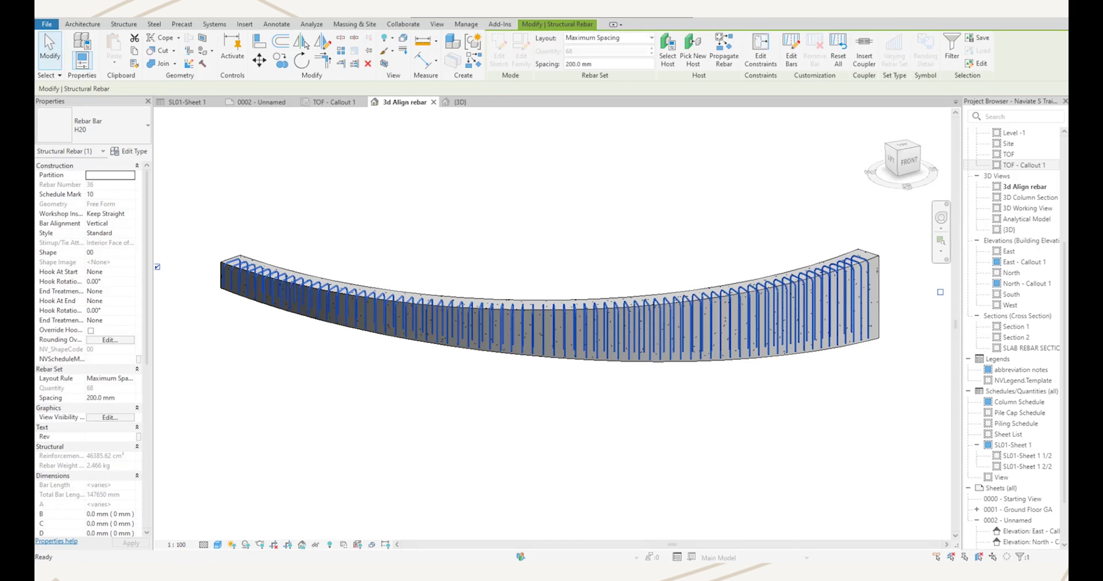
double_click(1009, 229)
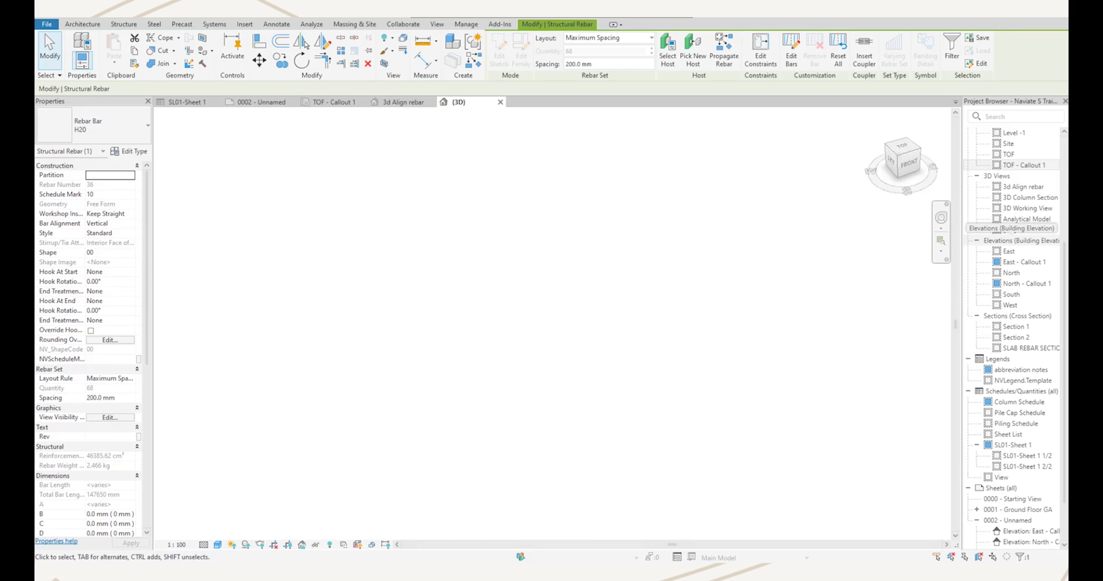
Step: Extrude an analytical panel along a Start-End-Radius Arc drawn from start, end and middle points
click(310, 25)
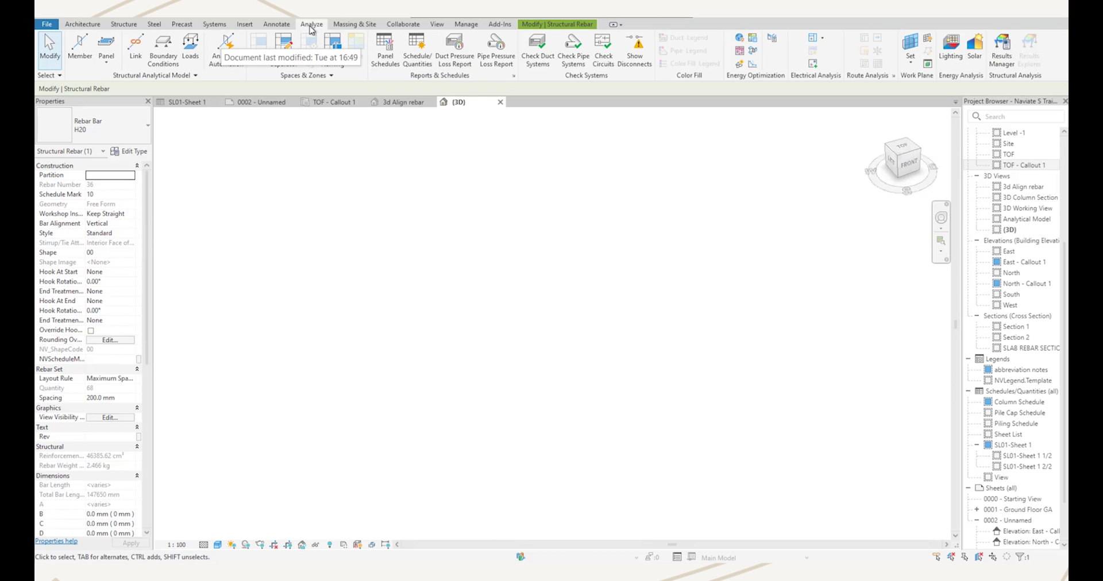
click(109, 64)
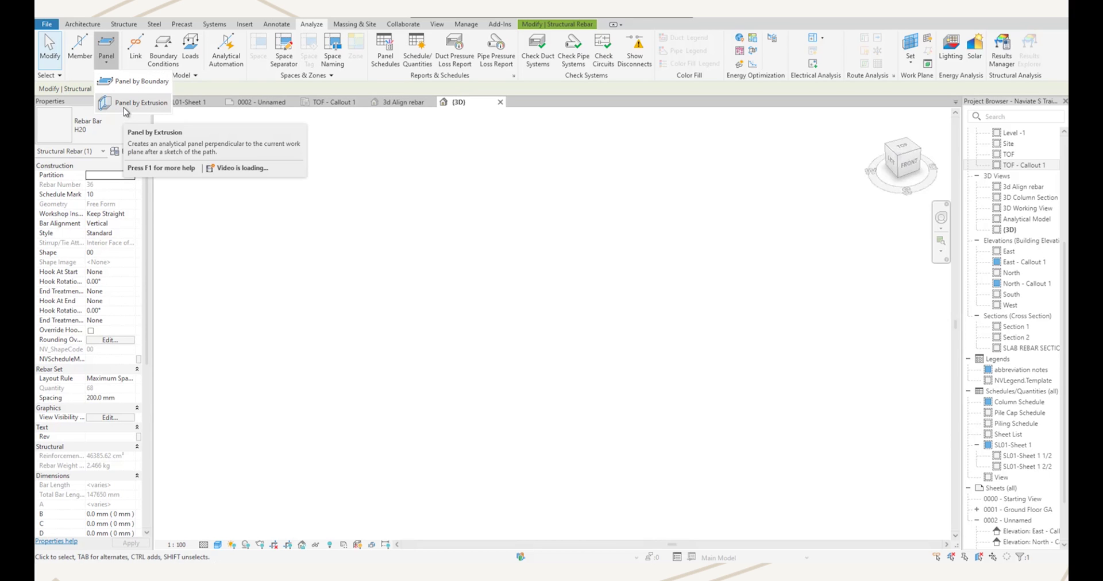
click(123, 108)
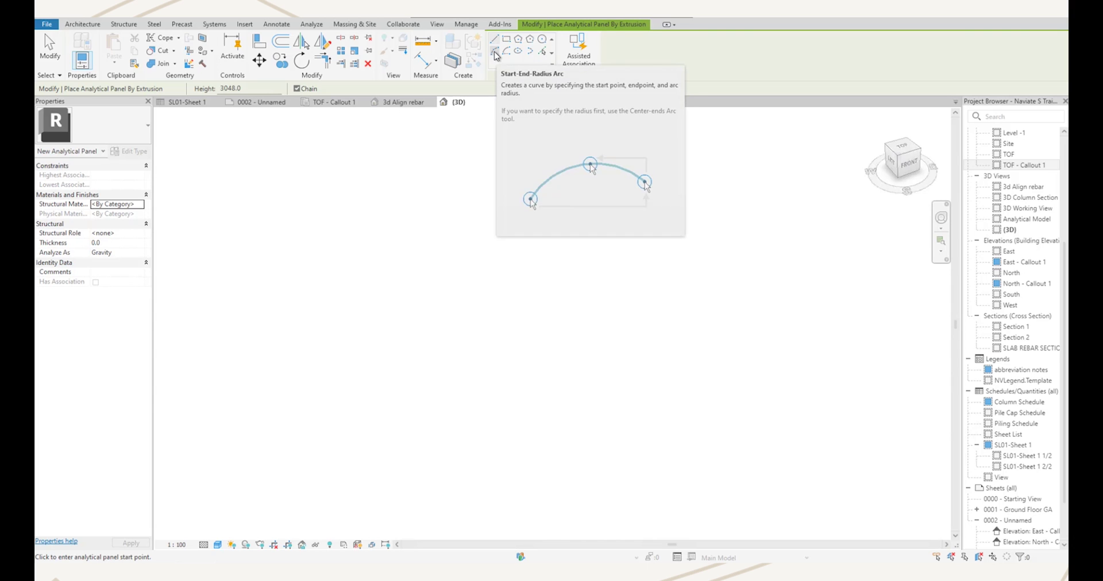
click(495, 52)
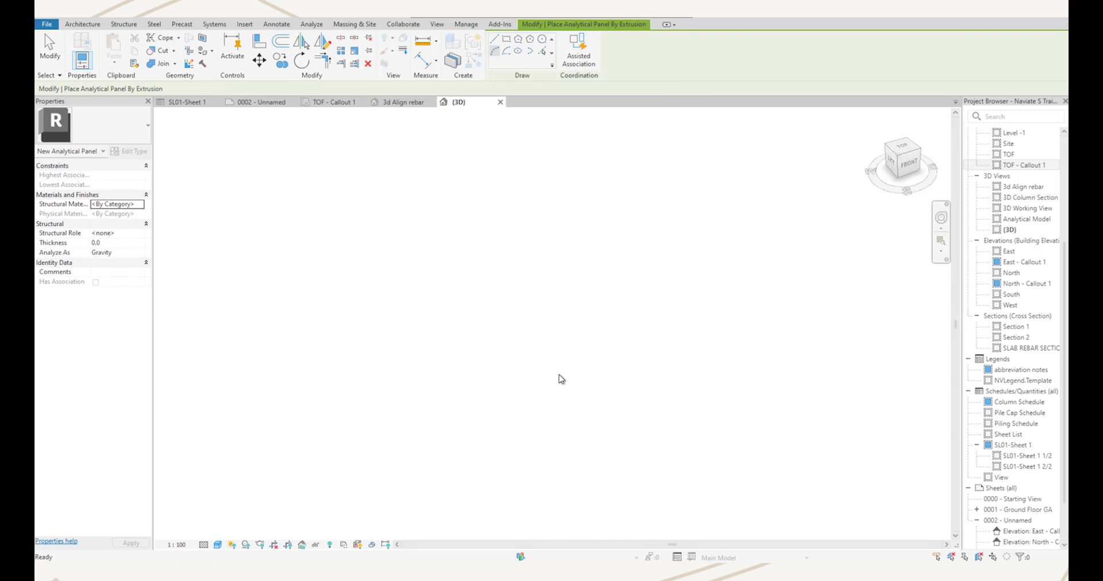
click(455, 264)
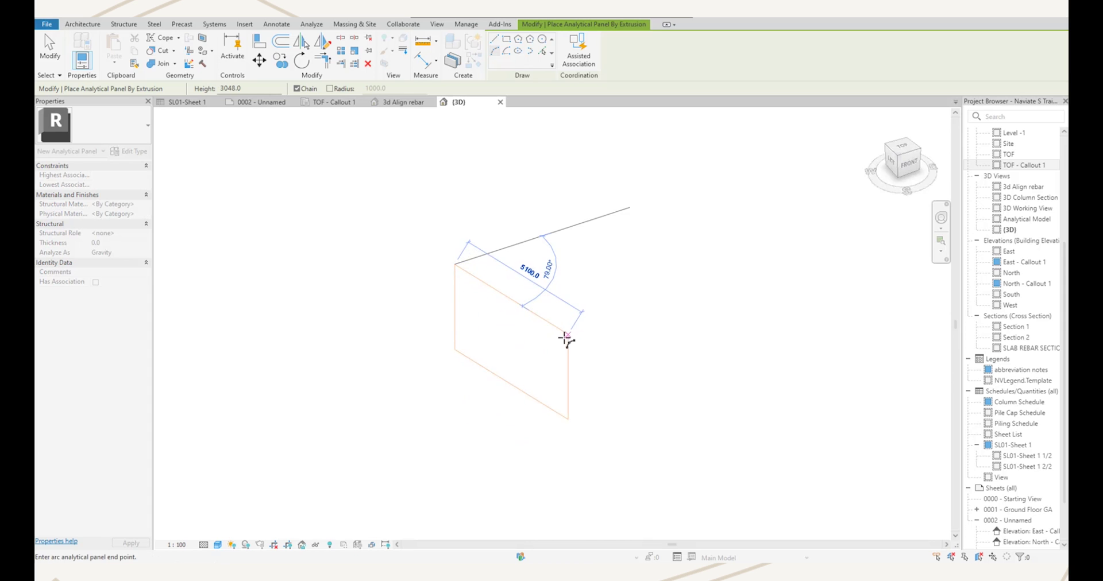
click(563, 339)
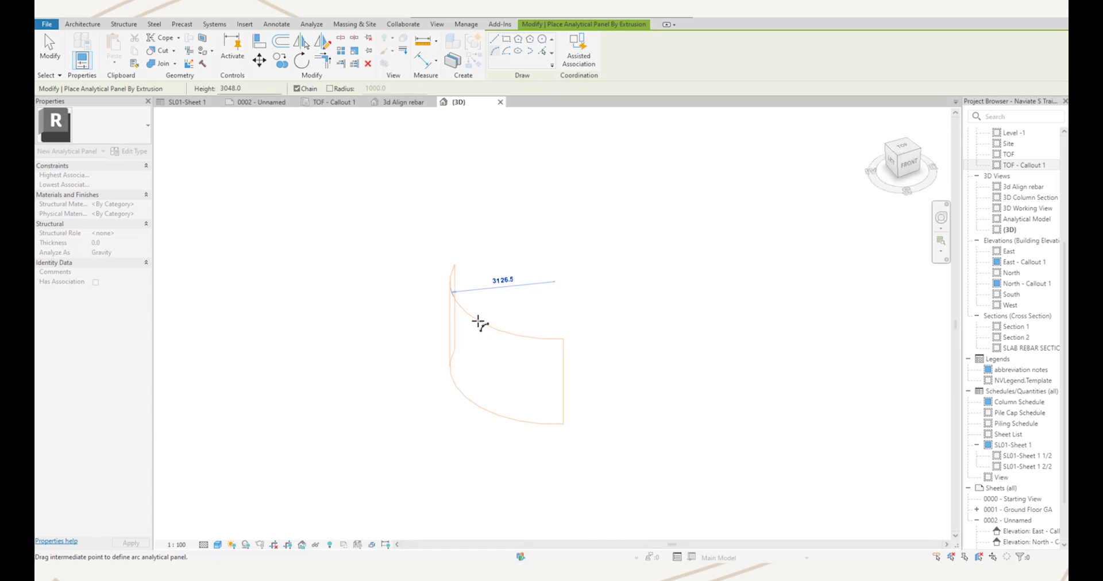
click(480, 323)
key(Escape)
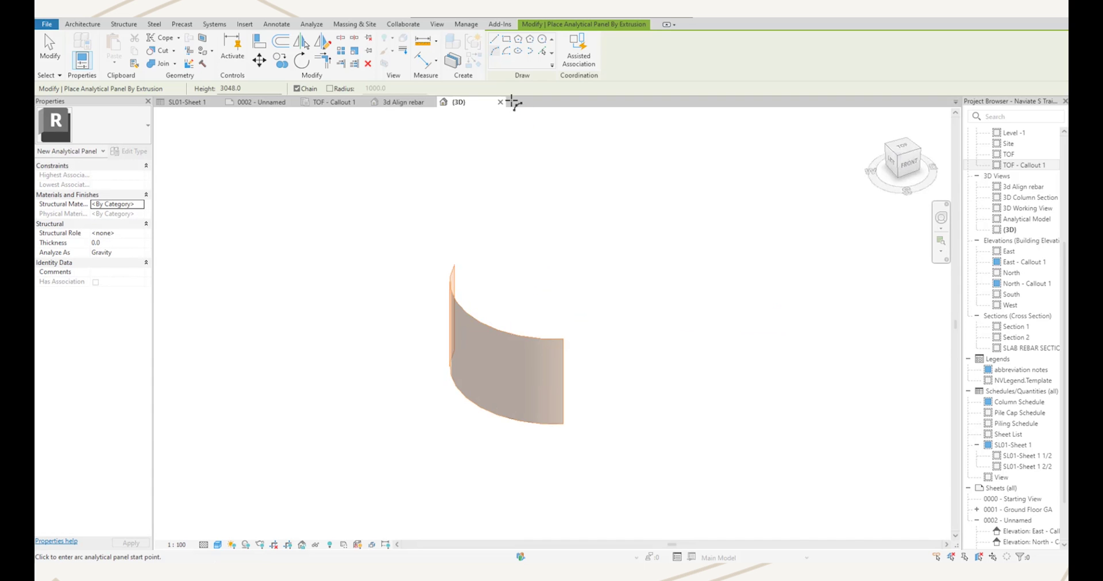
key(Escape)
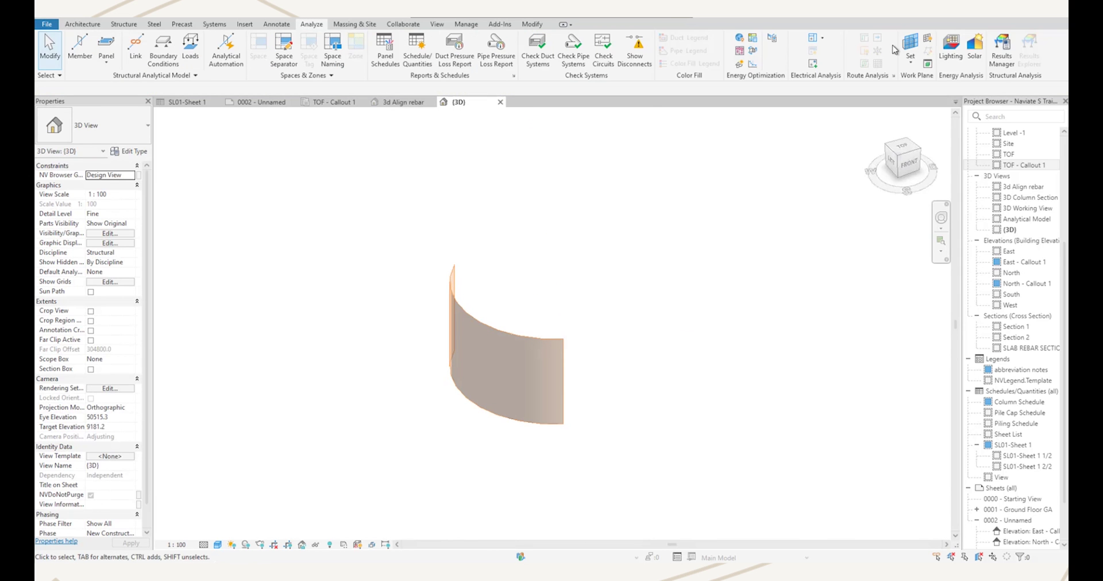
Step: Set the work plane to Grid : C and start another Panel by Extrusion
click(911, 49)
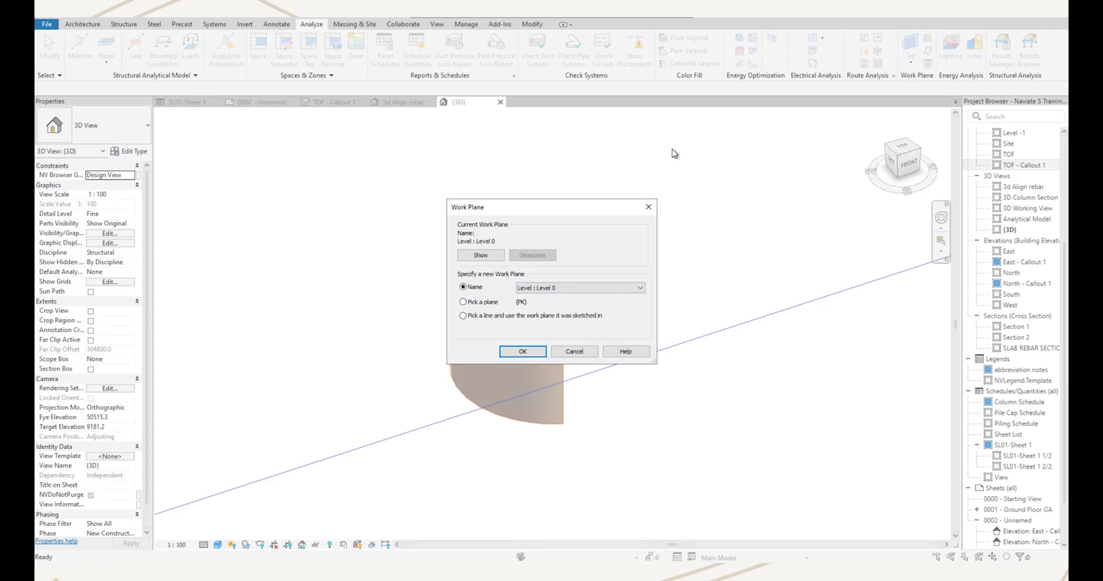
click(573, 293)
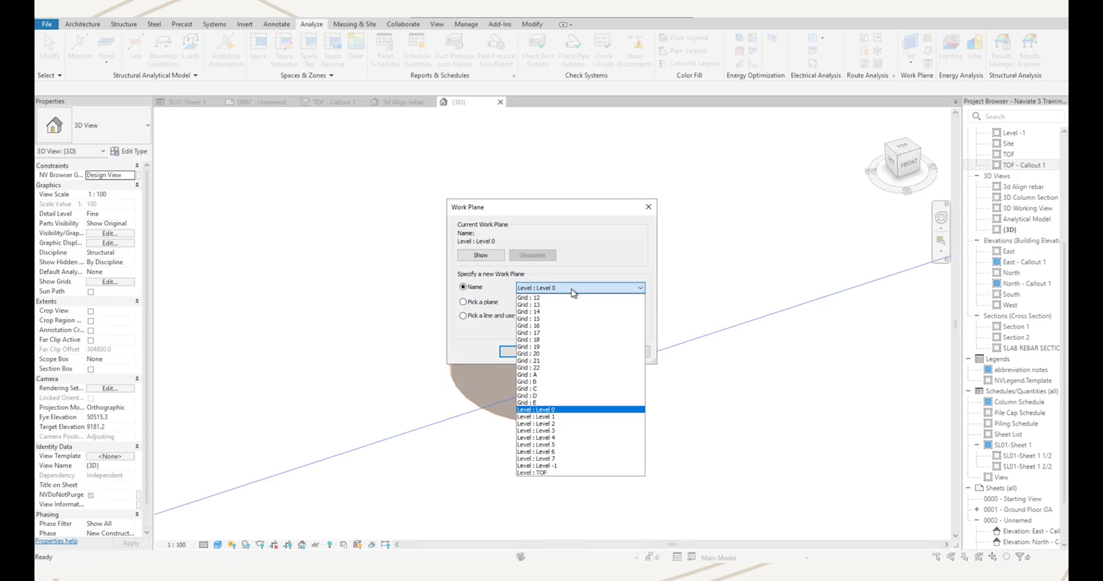
click(538, 389)
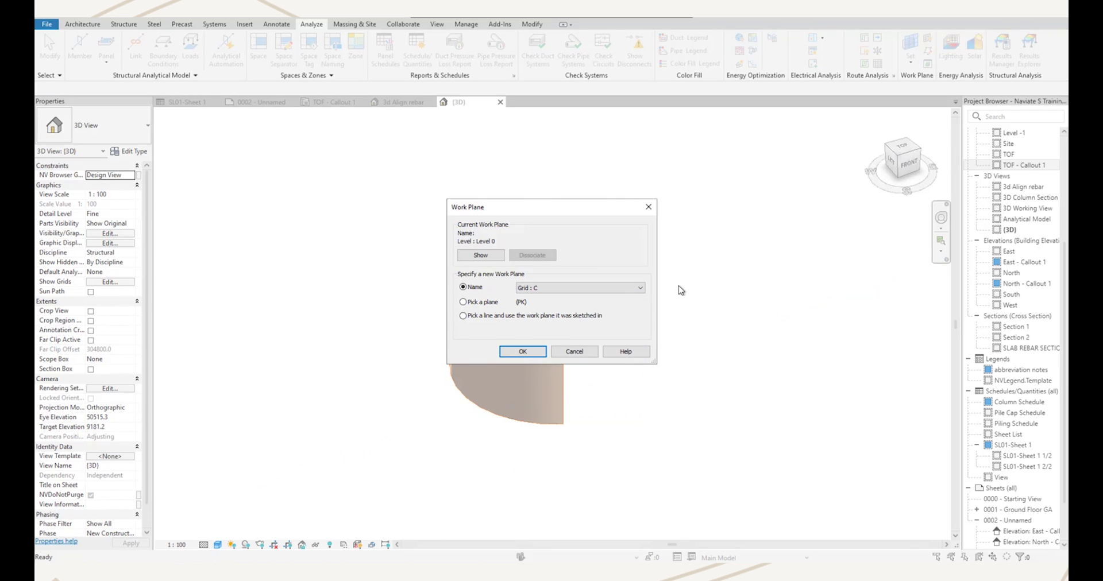
click(524, 352)
click(106, 57)
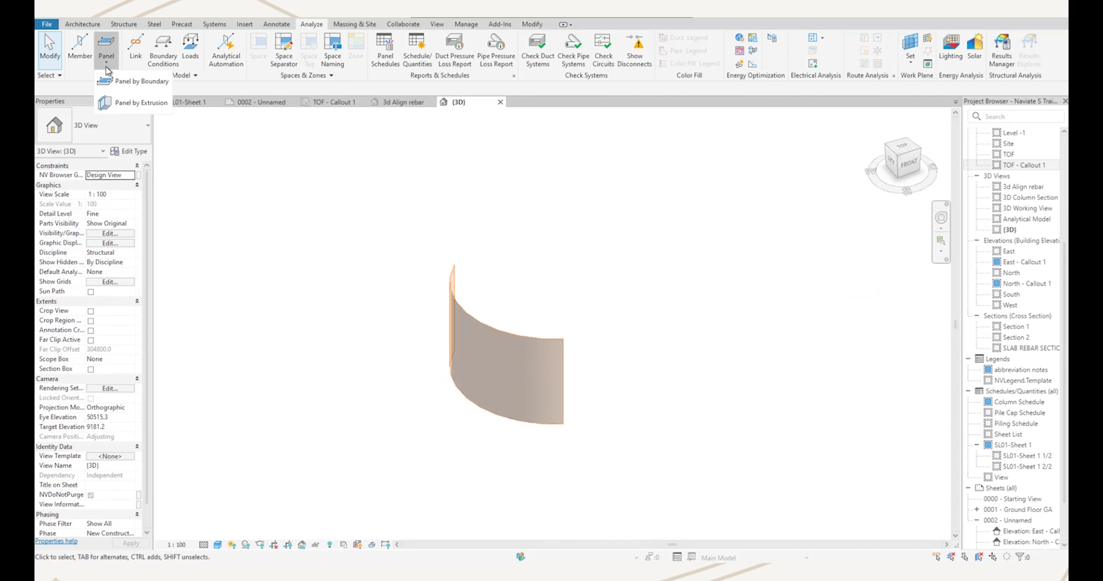
click(122, 103)
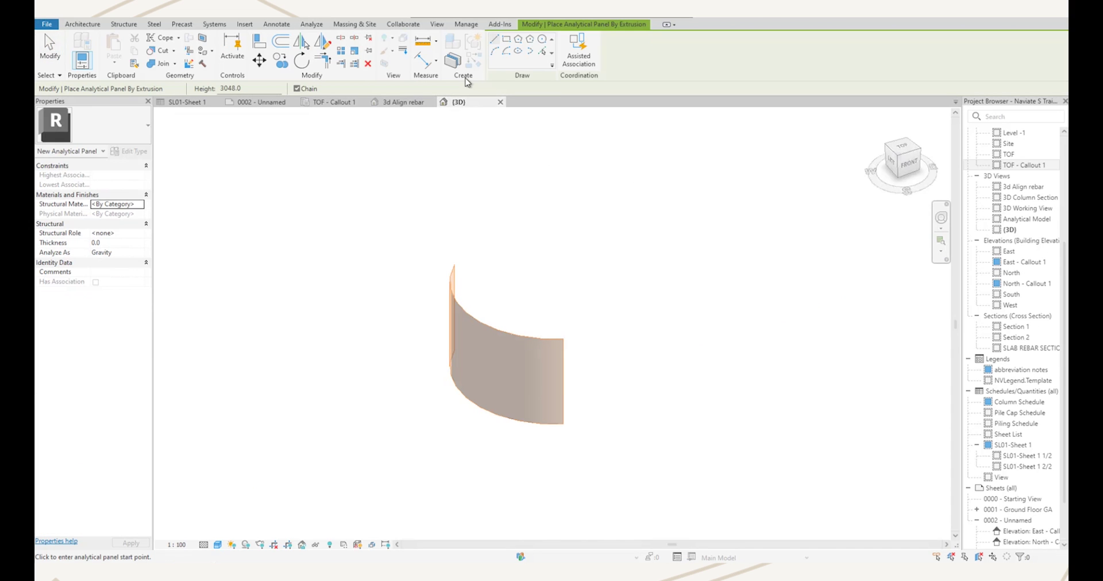